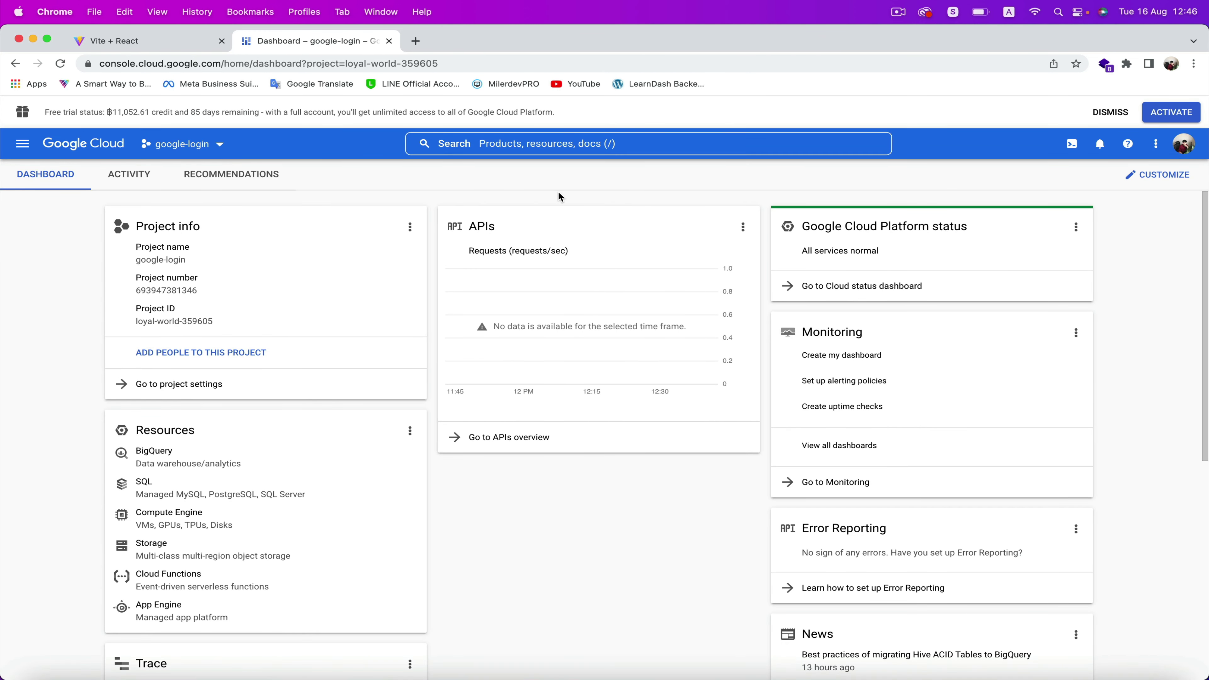
Go through search to APIs & Services Credentials and start configuring the OAuth consent screen
click(491, 143)
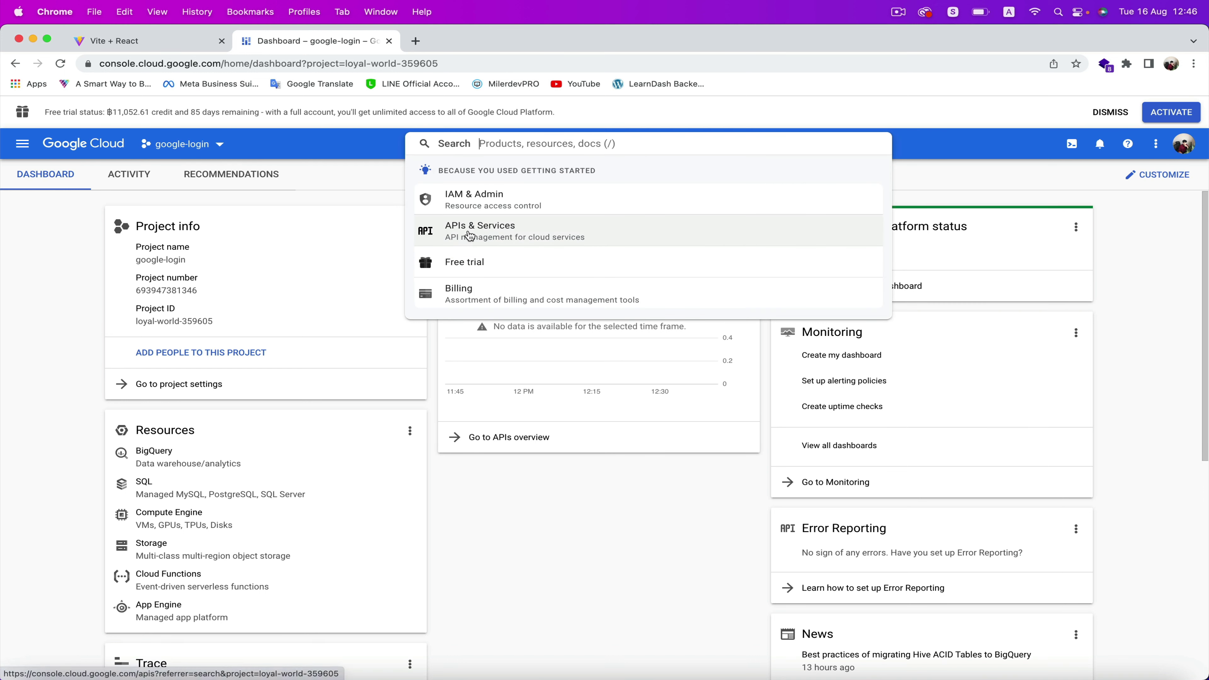
click(466, 233)
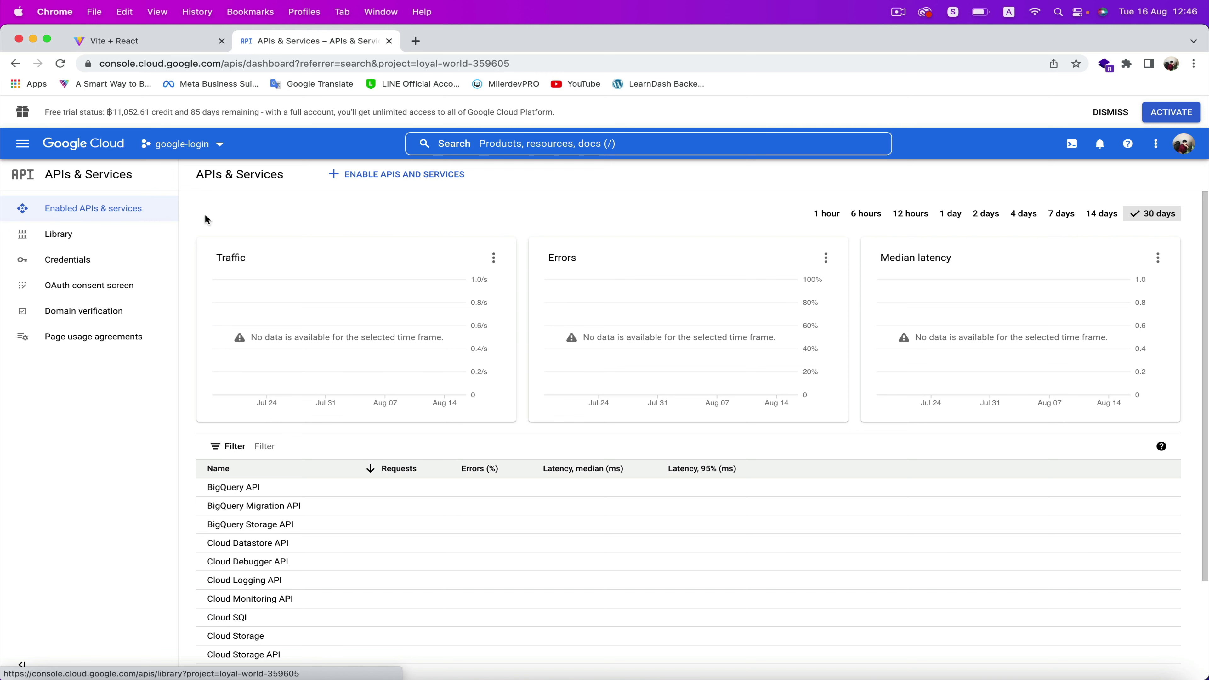
click(70, 261)
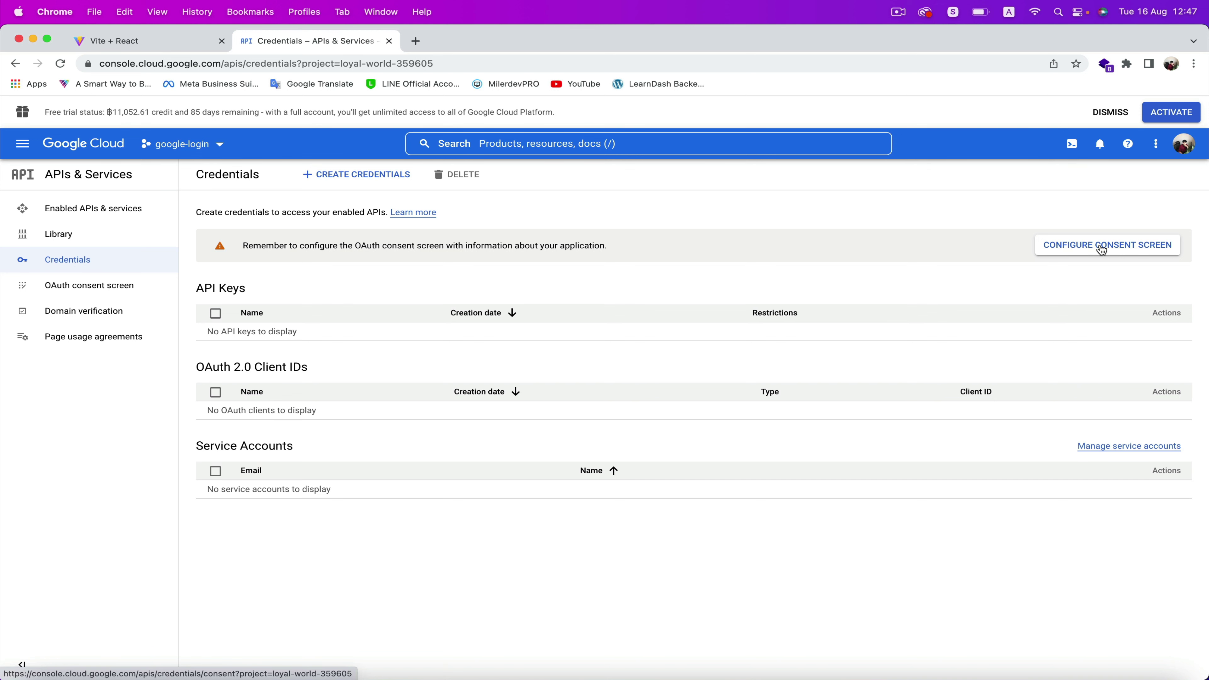
click(1099, 247)
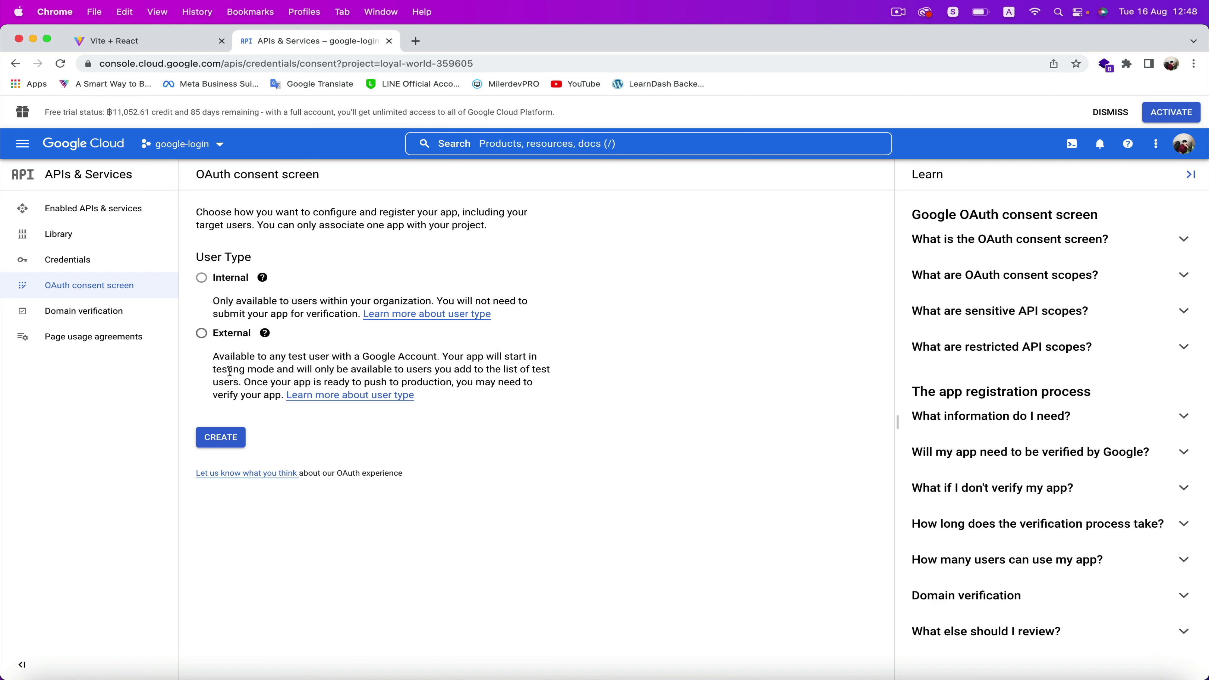
Create an External consent-screen app named 'React Google Login'
click(203, 335)
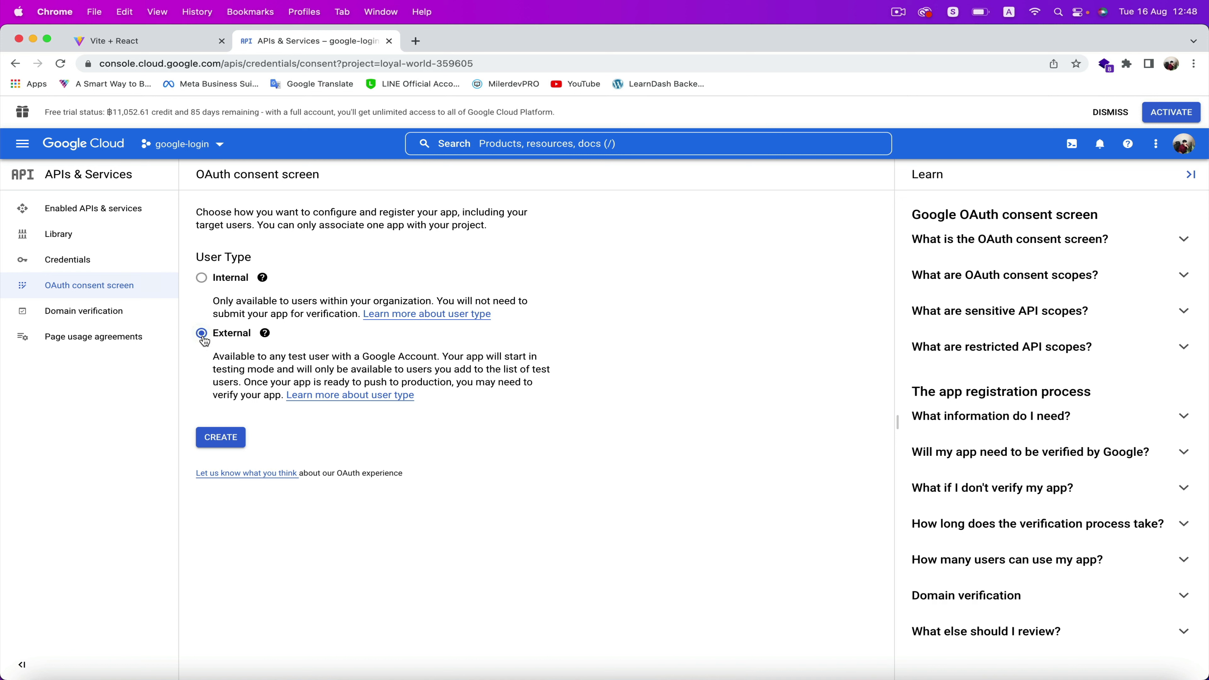
click(219, 445)
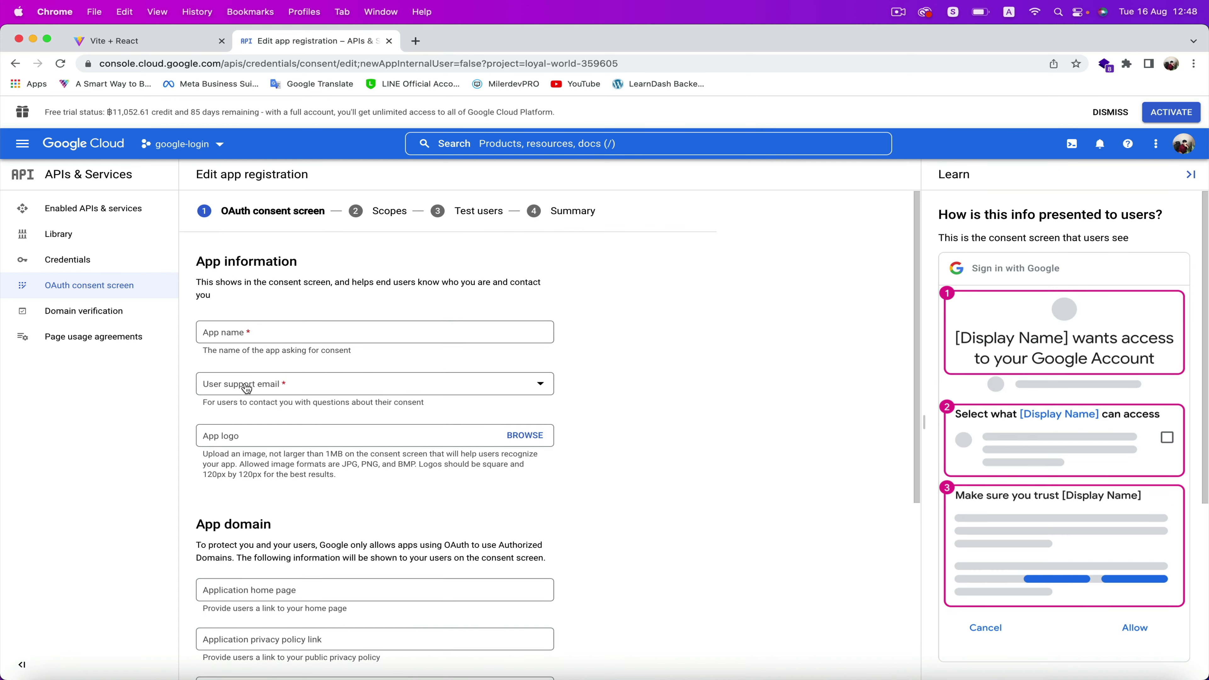
click(248, 333)
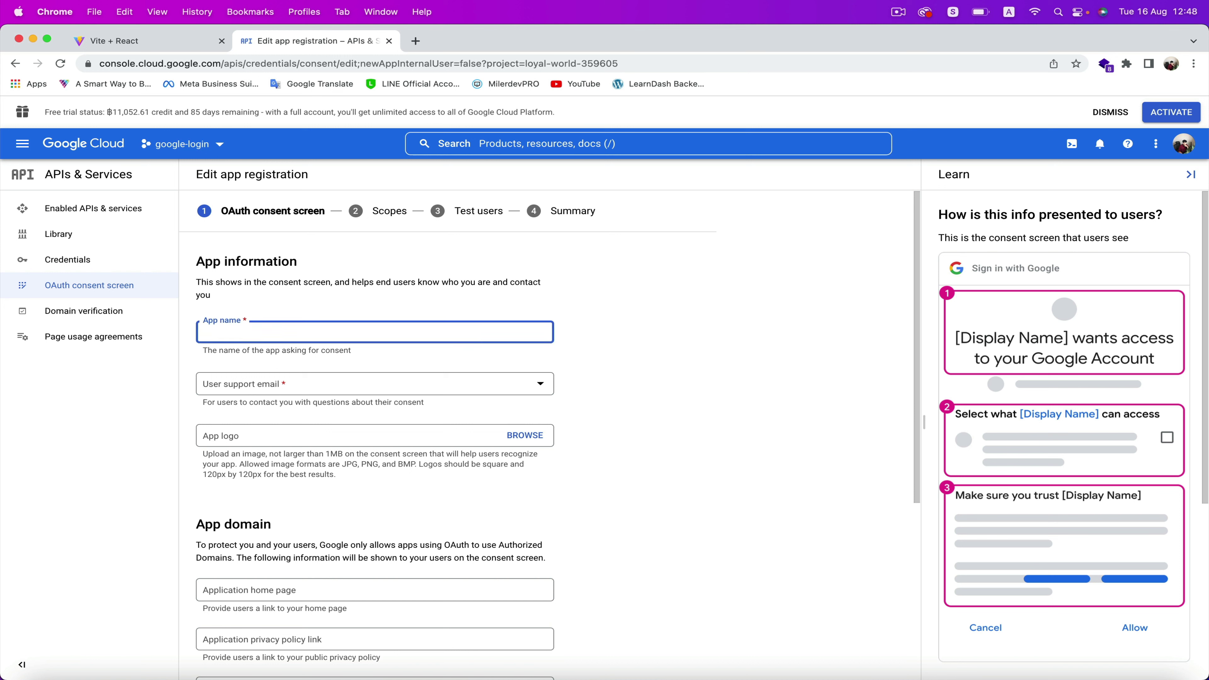
text(React Google Login)
Pick the account email as support contact, enter the developer contact e-mail, and save
click(331, 392)
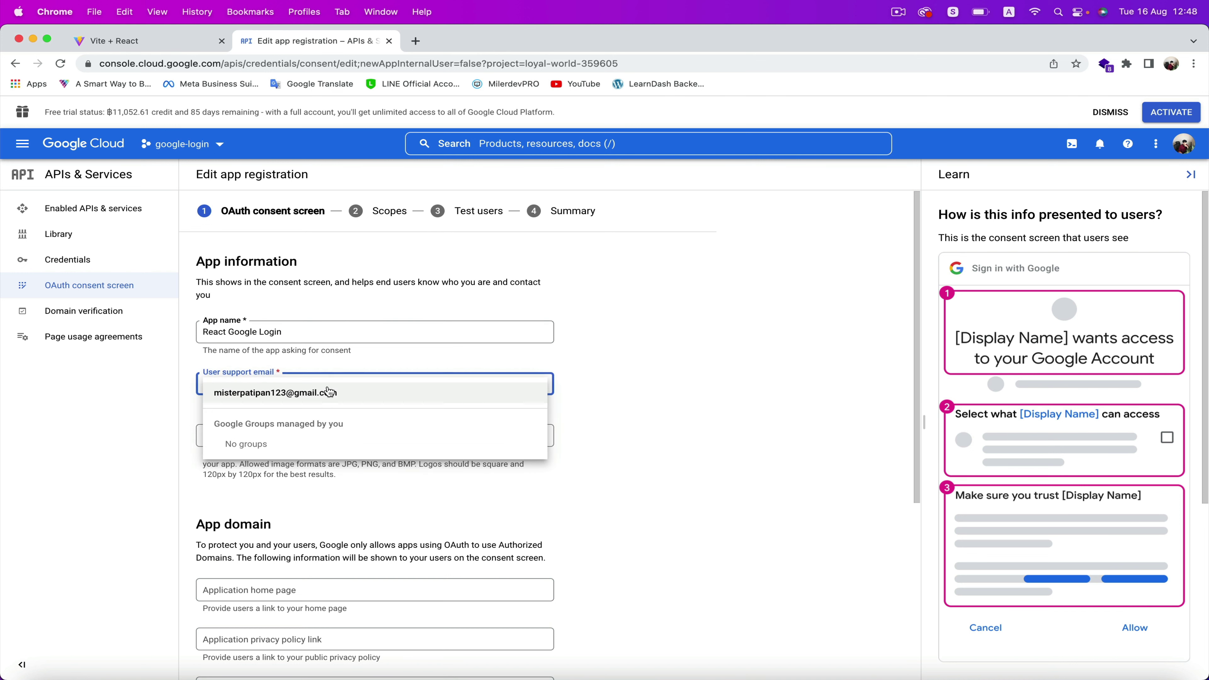
click(274, 396)
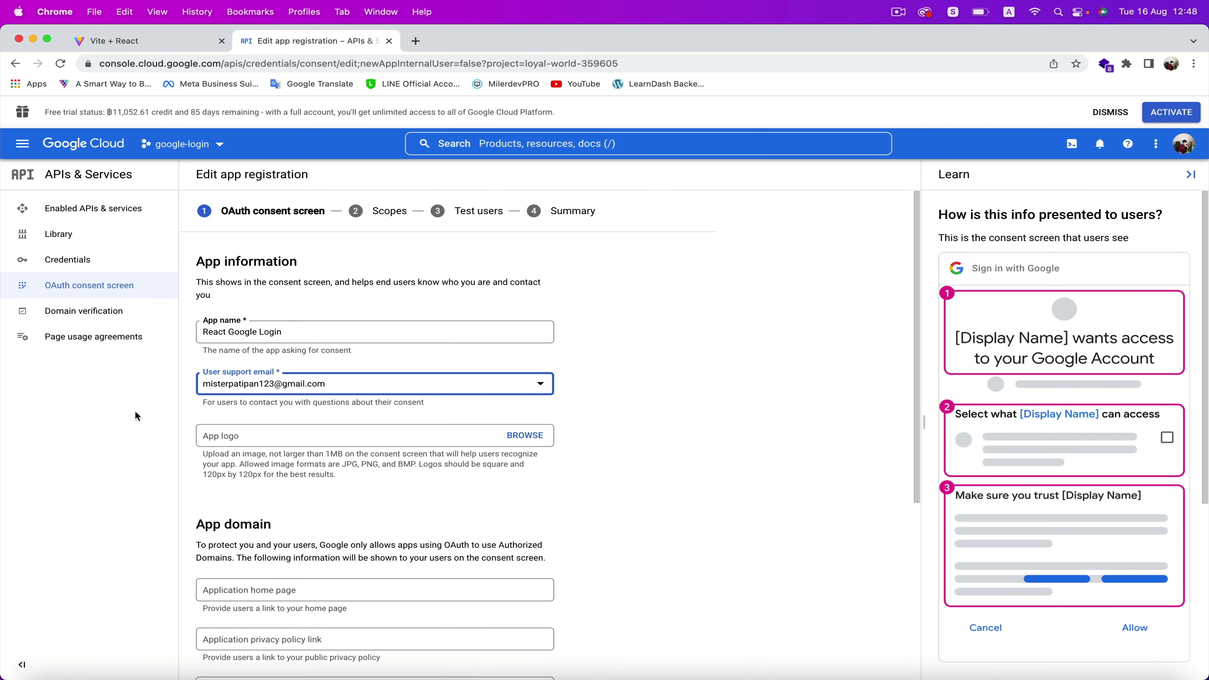
scroll(559, 557, down, 6)
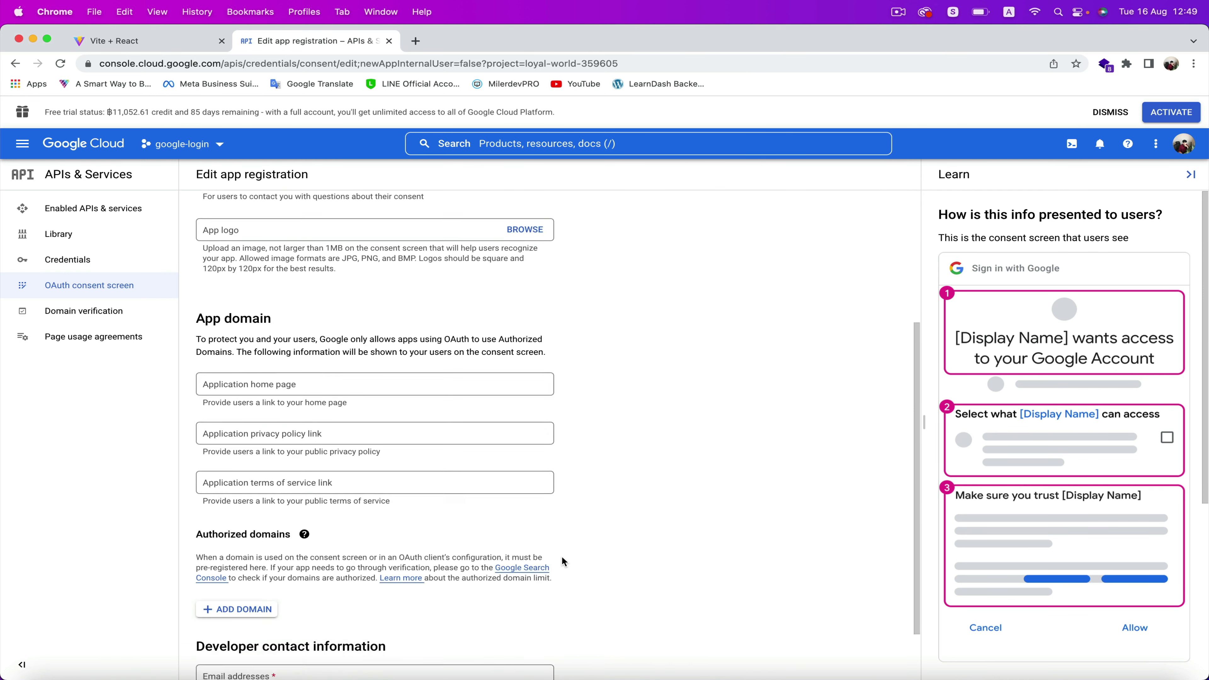
click(256, 574)
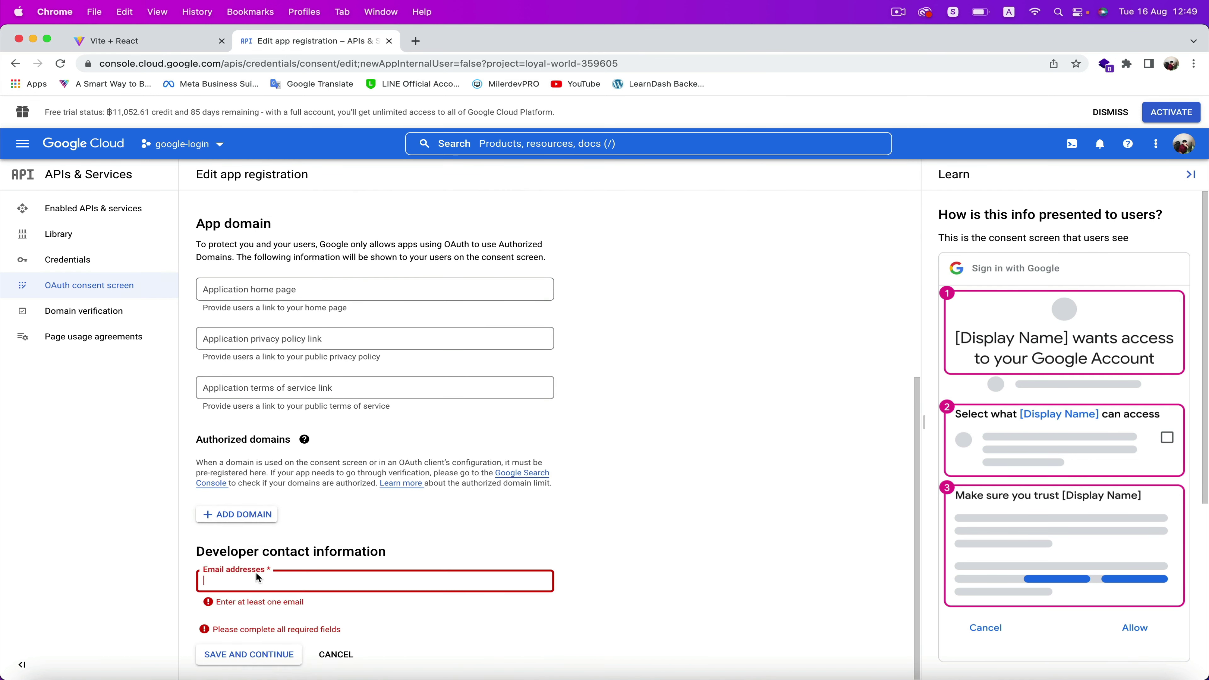
click(247, 657)
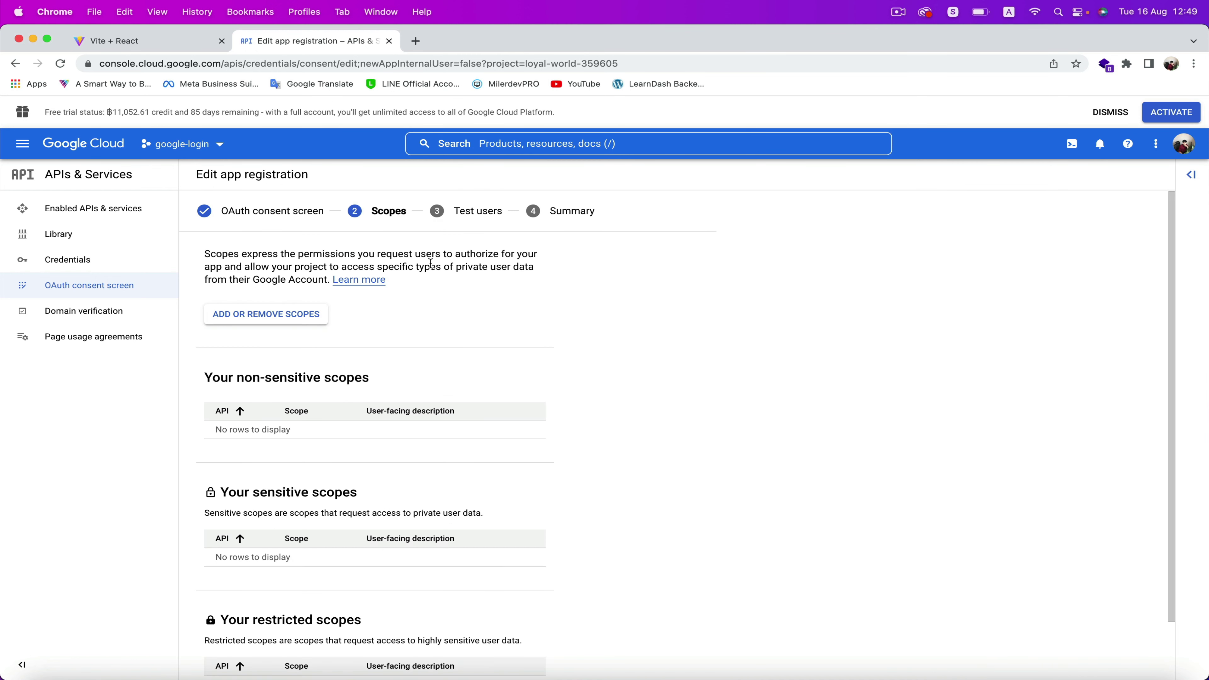
From Credentials, start a new OAuth client ID and list the application types
click(94, 270)
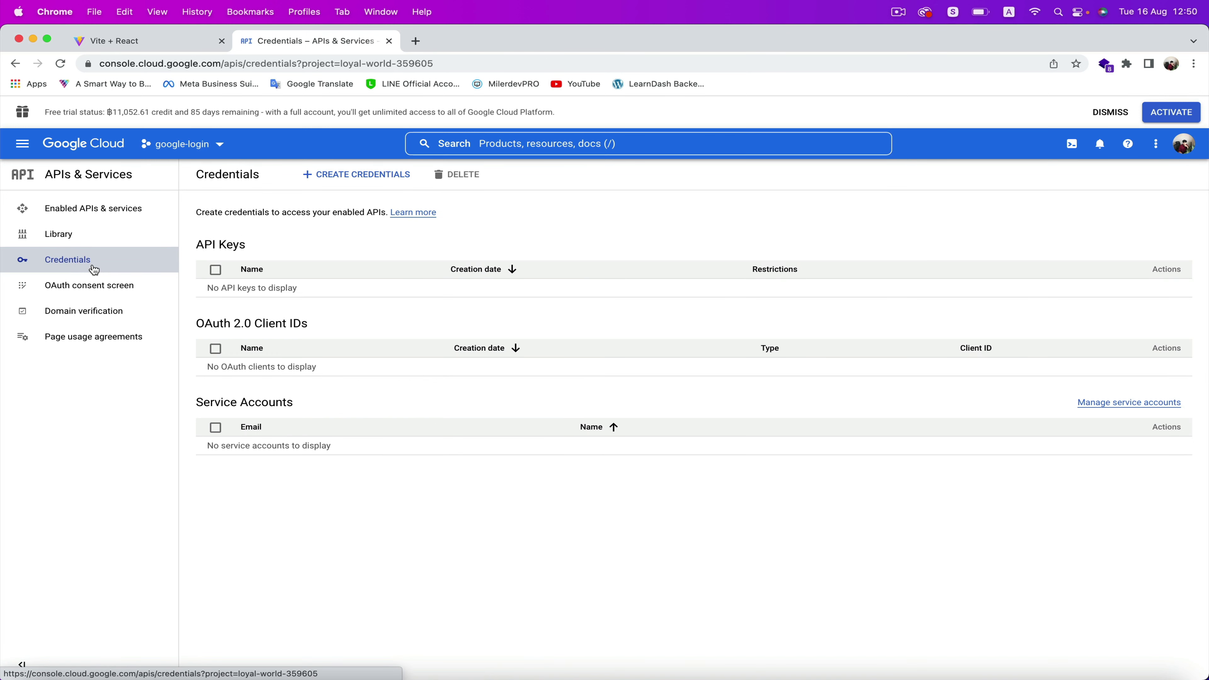
click(346, 182)
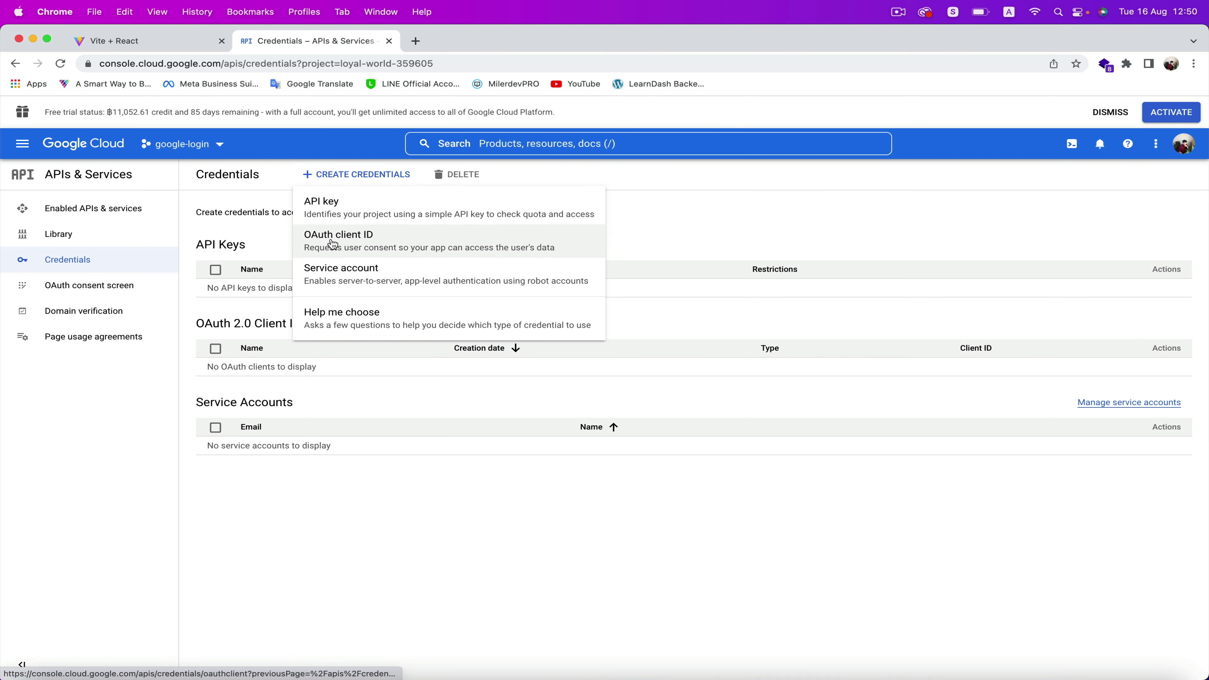
click(432, 249)
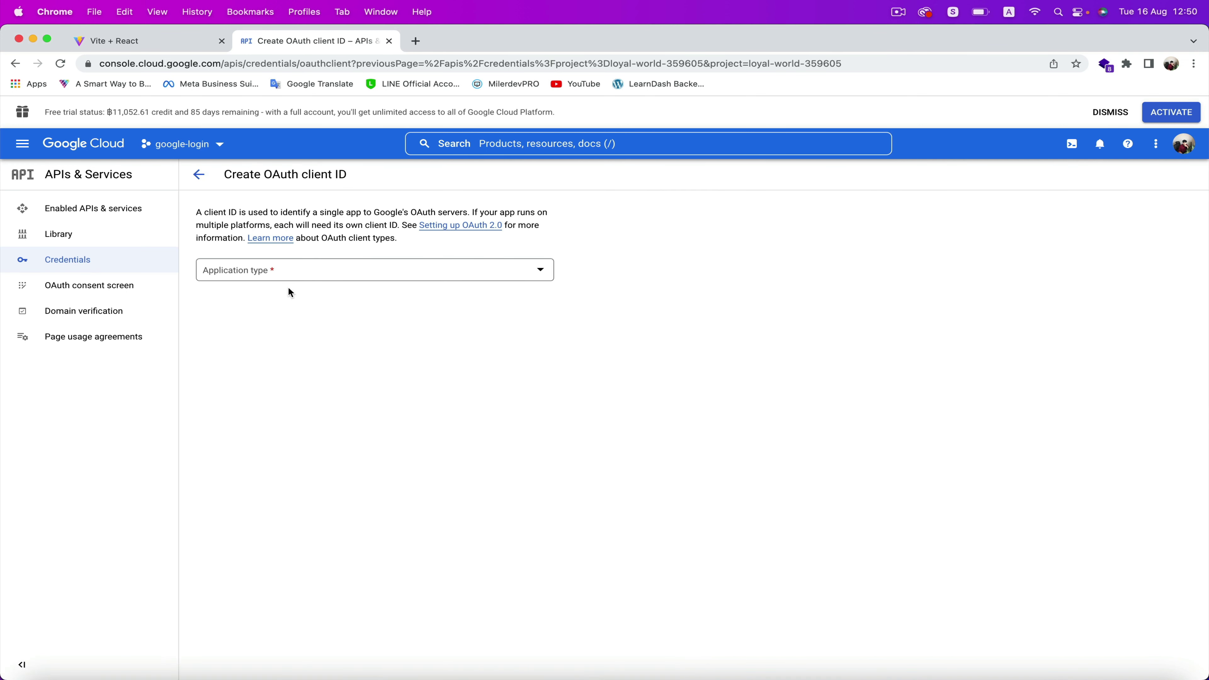
click(229, 280)
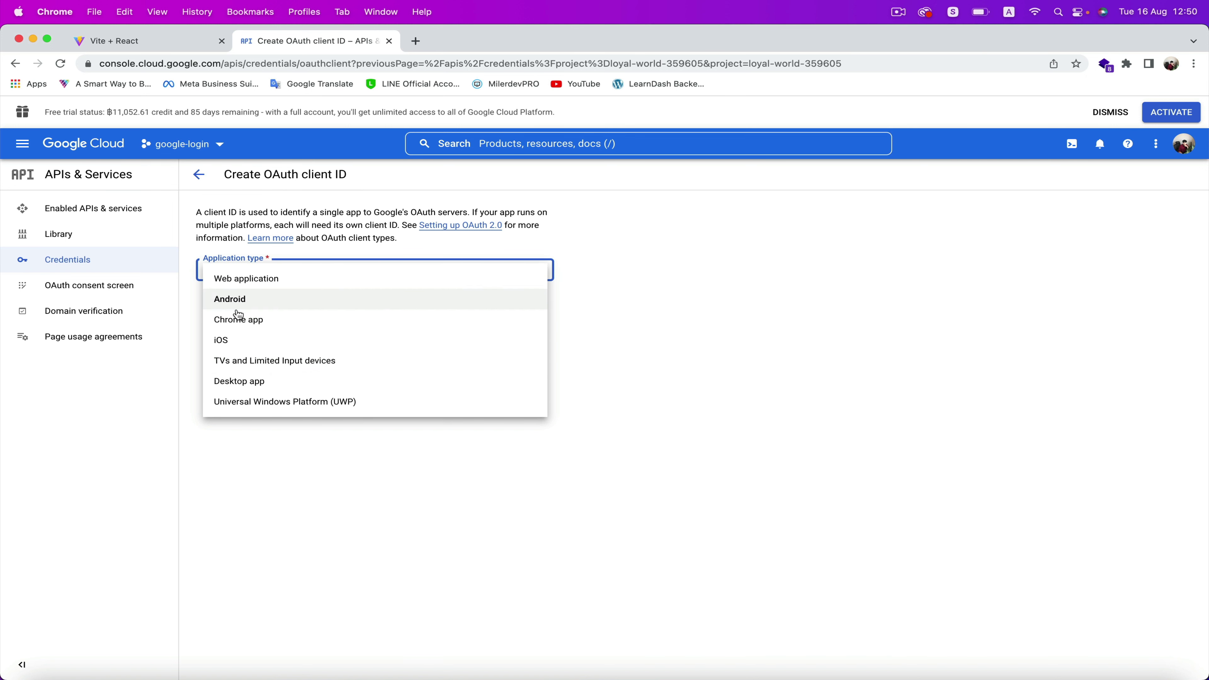
Make the client a Web application named 'Web Google Login' with an empty JavaScript origin entry
click(259, 279)
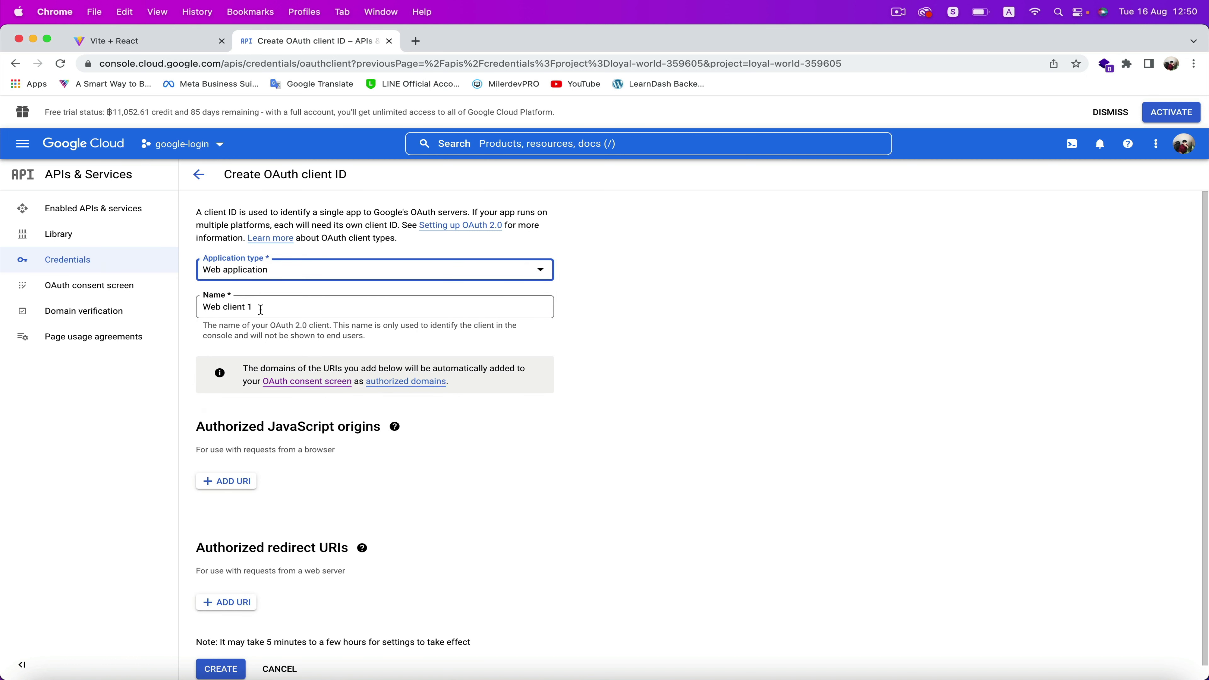
drag(261, 310, 307, 305)
text(Google Login)
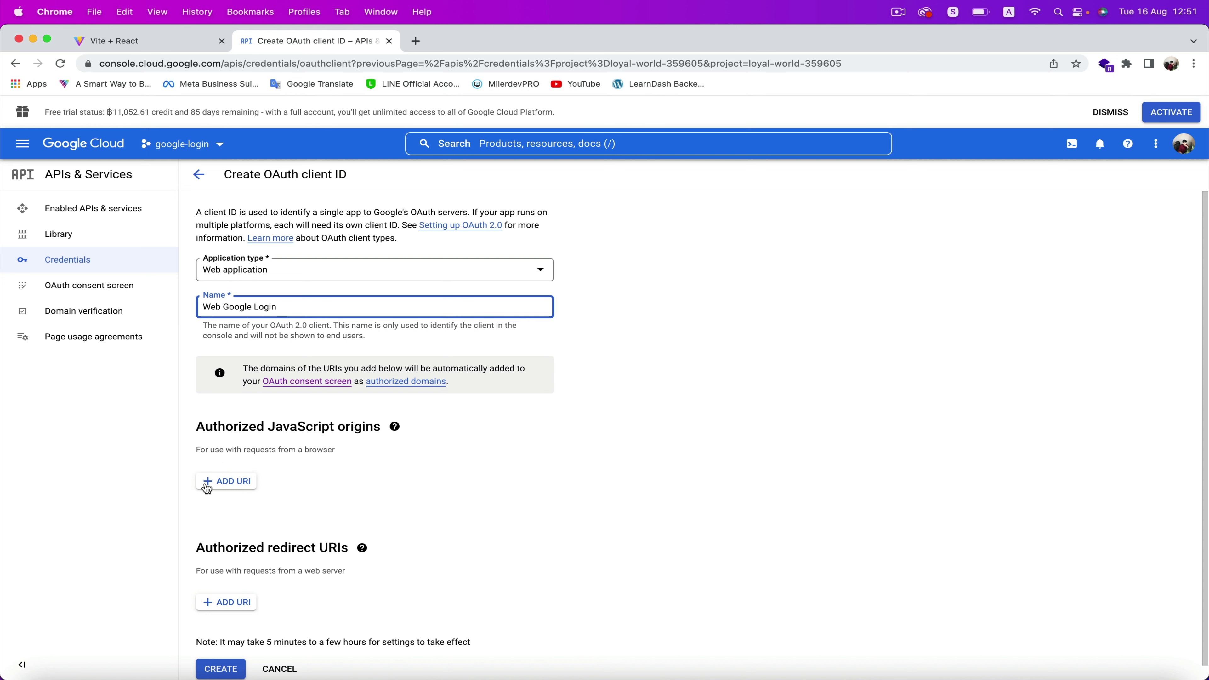
click(231, 483)
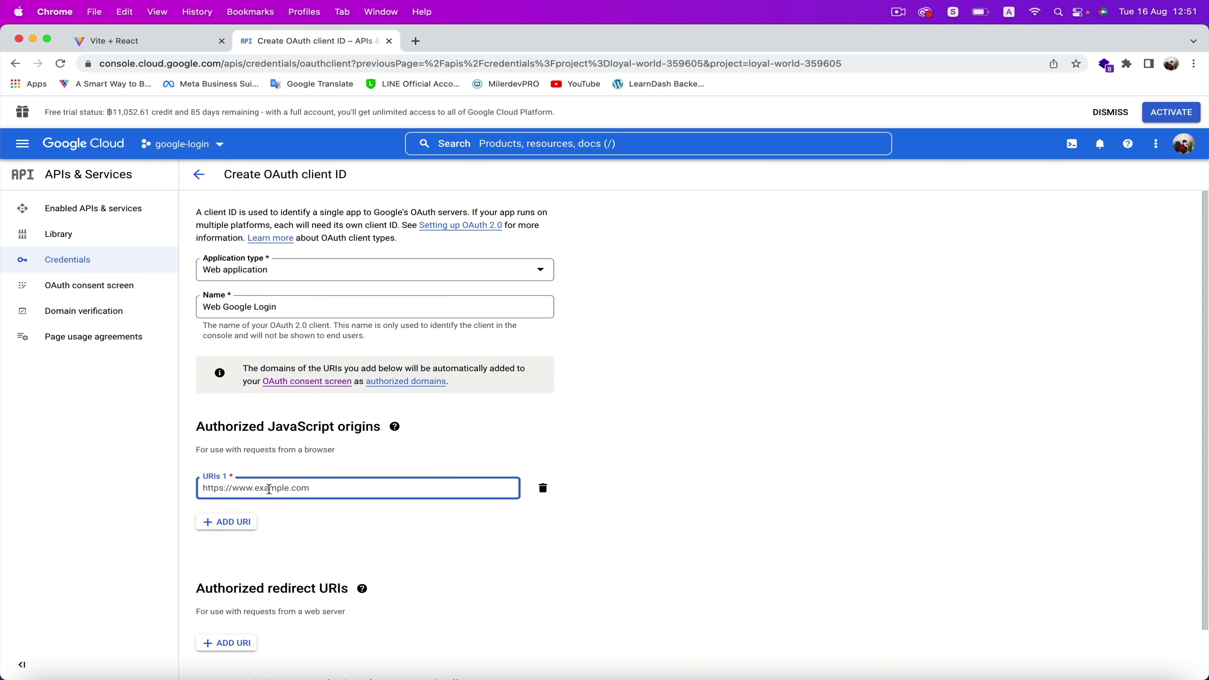
click(173, 41)
click(184, 63)
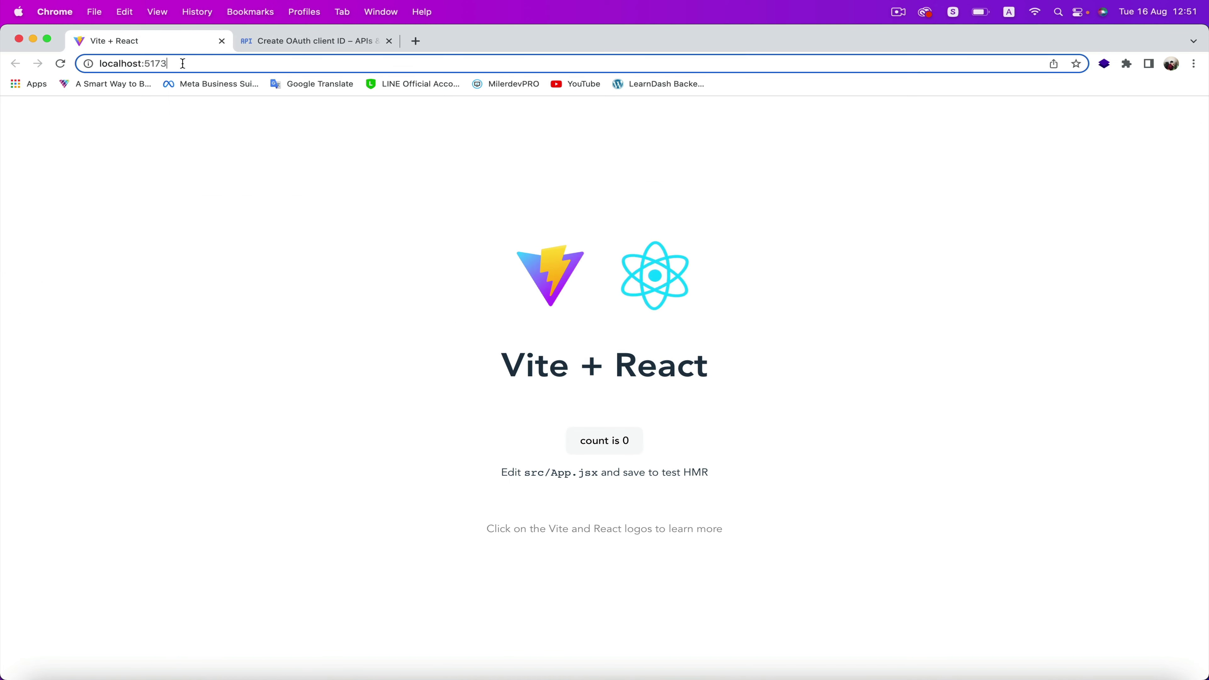
drag(183, 64, 45, 74)
key(super+c)
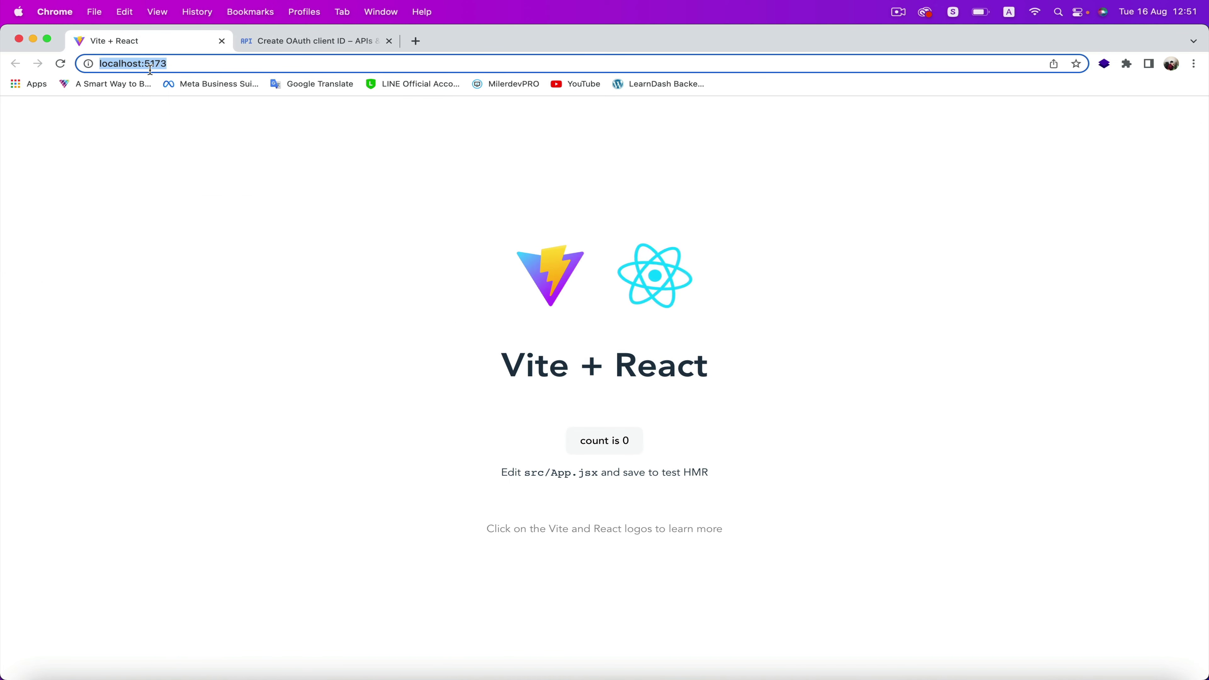
click(276, 45)
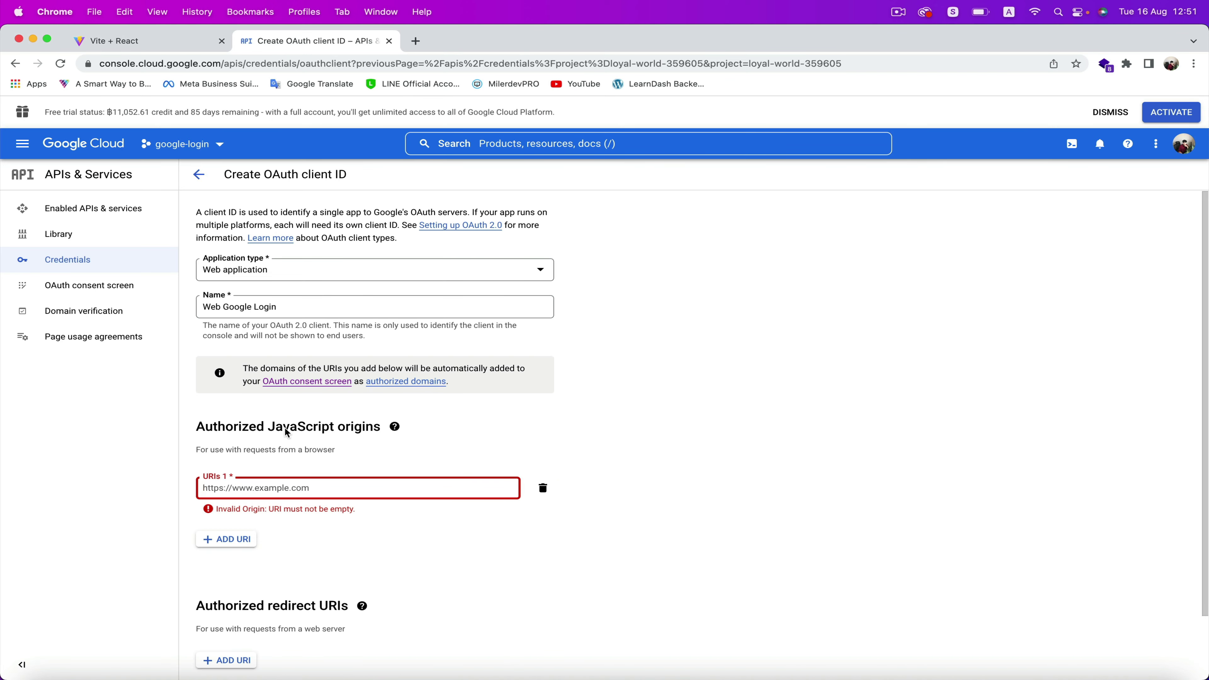
key(super+v)
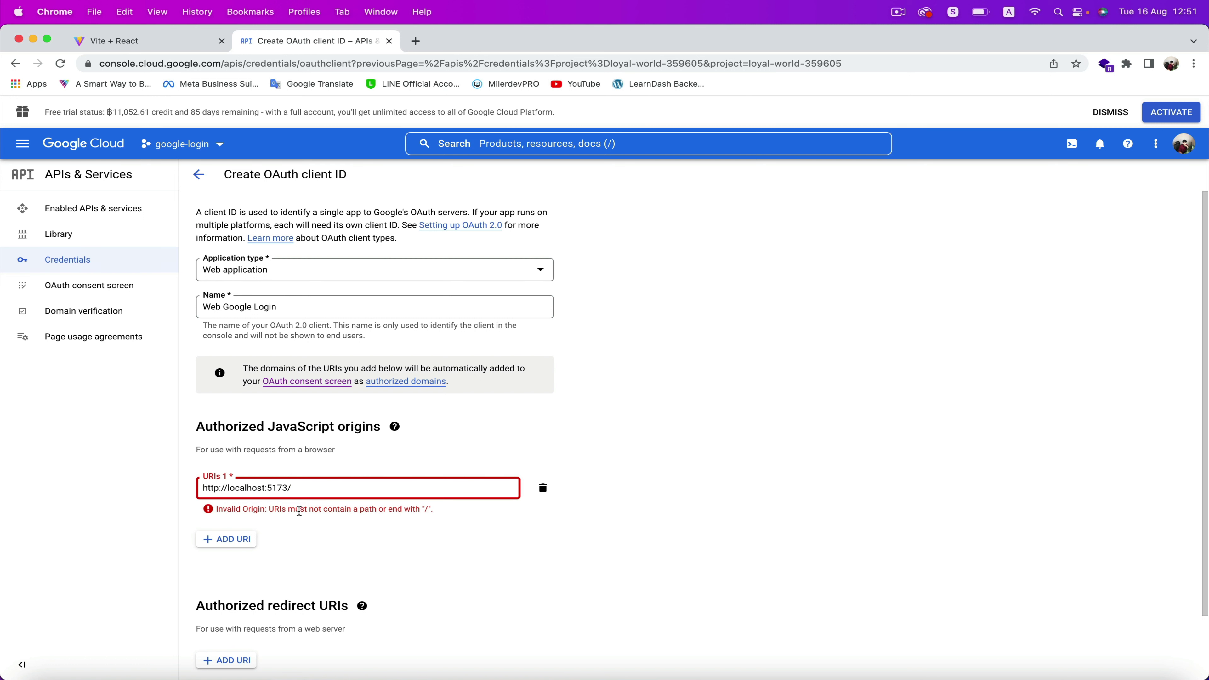
key(BackSpace)
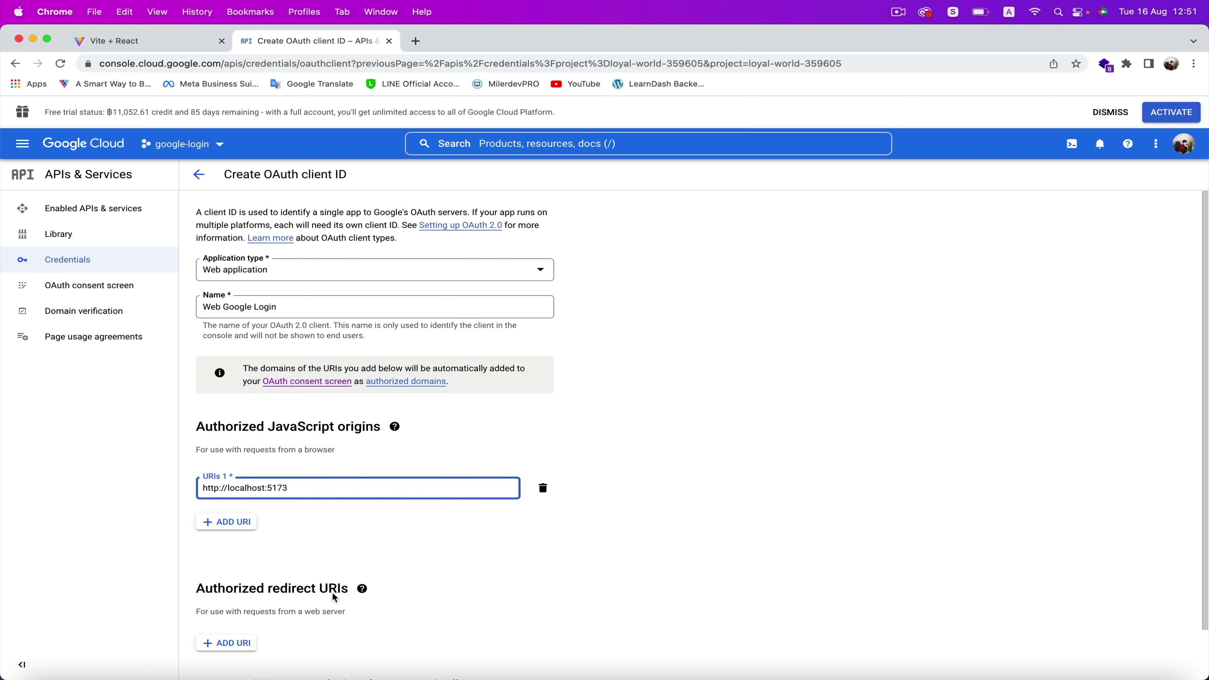
click(231, 643)
scroll(267, 571, down, 3)
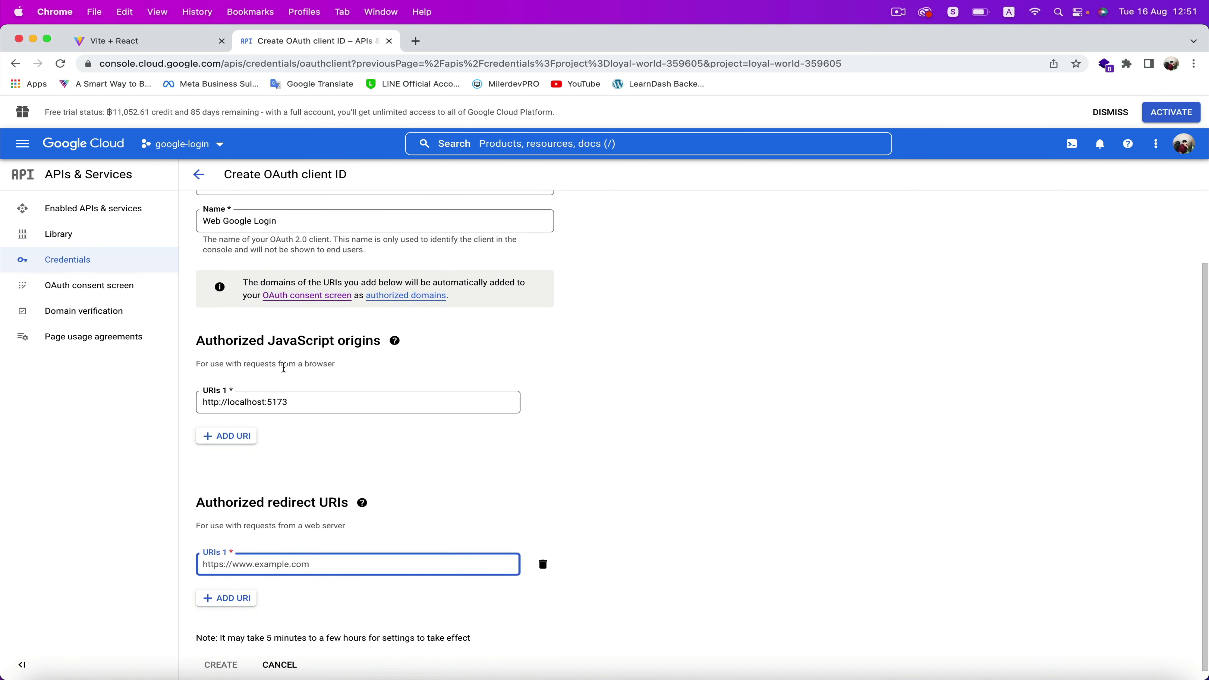
triple_click(312, 400)
key(super+c)
click(272, 558)
key(super+v)
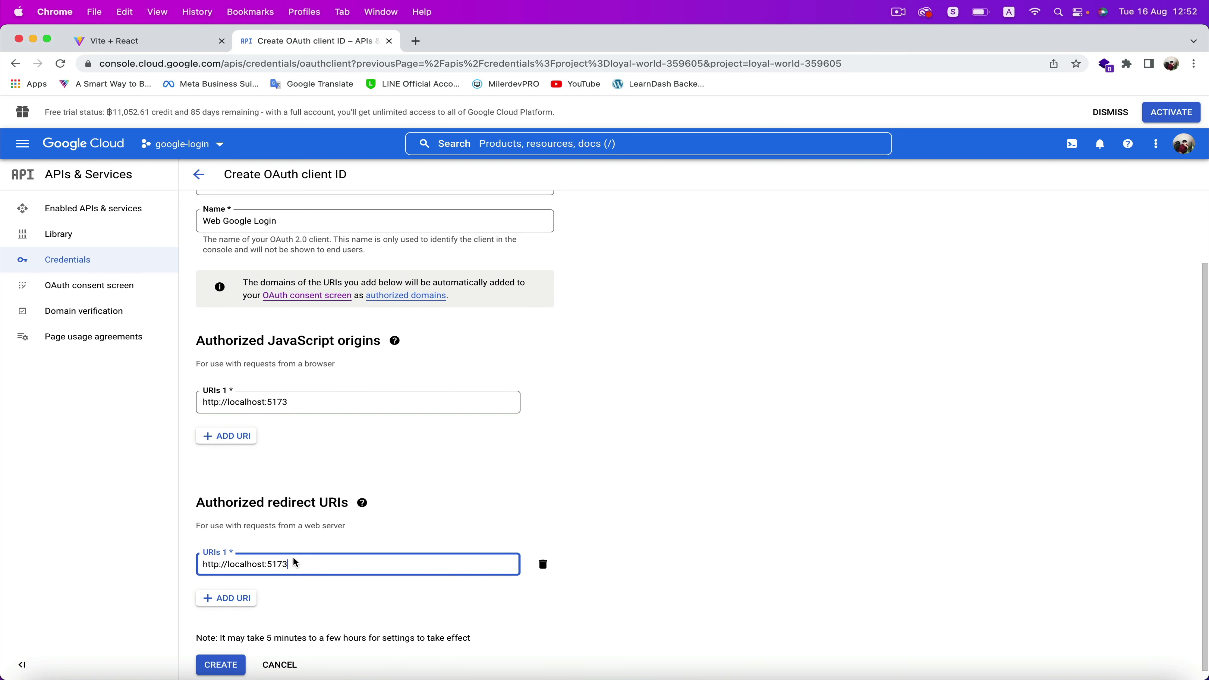
Review the note about settings taking effect and create the 'Web Google Login' client
scroll(392, 557, up, 2)
scroll(546, 525, down, 2)
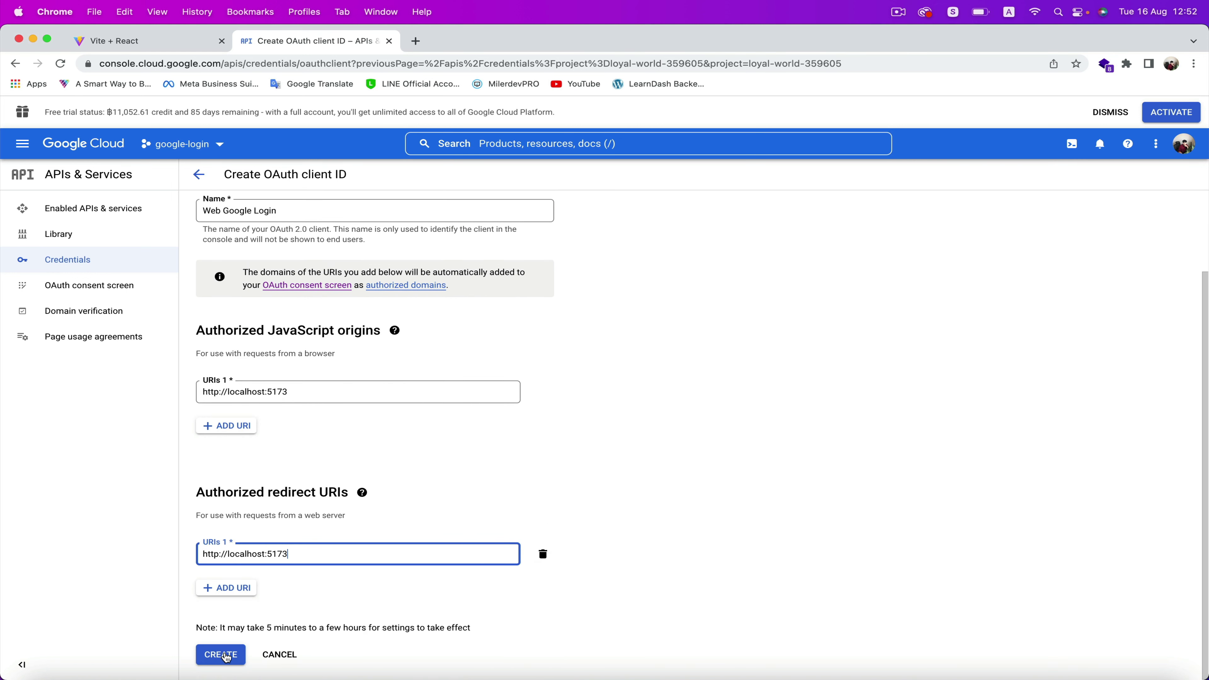
drag(203, 628, 228, 630)
click(247, 631)
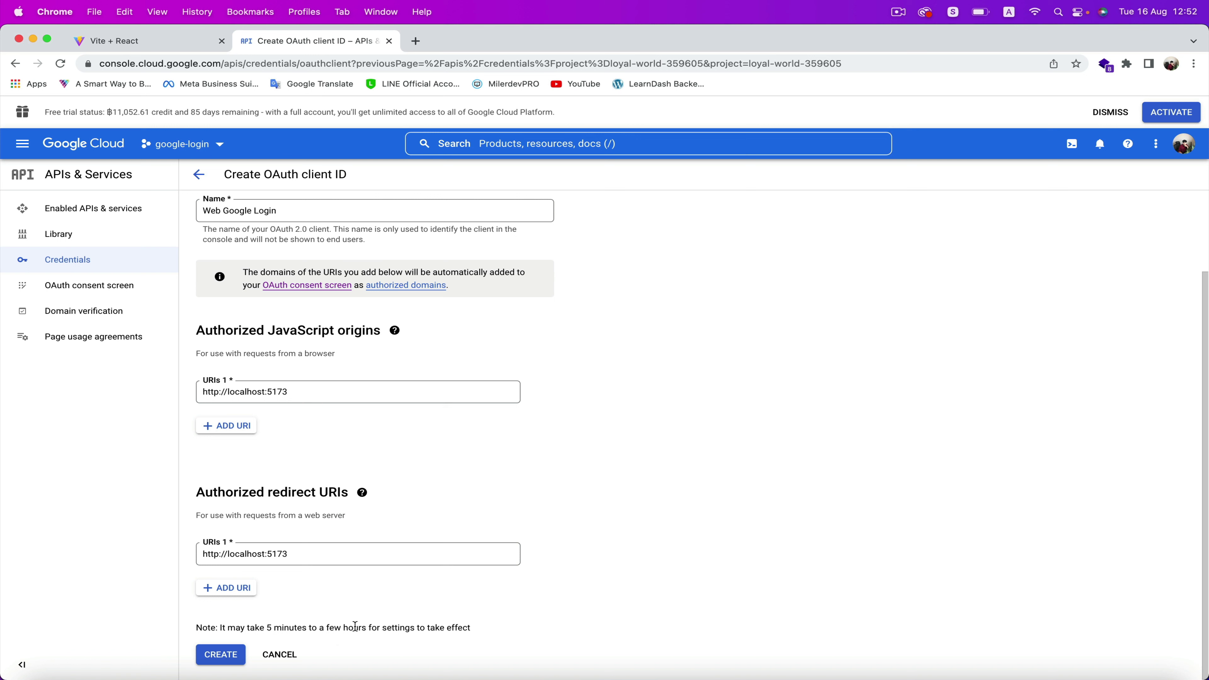
drag(383, 634, 498, 633)
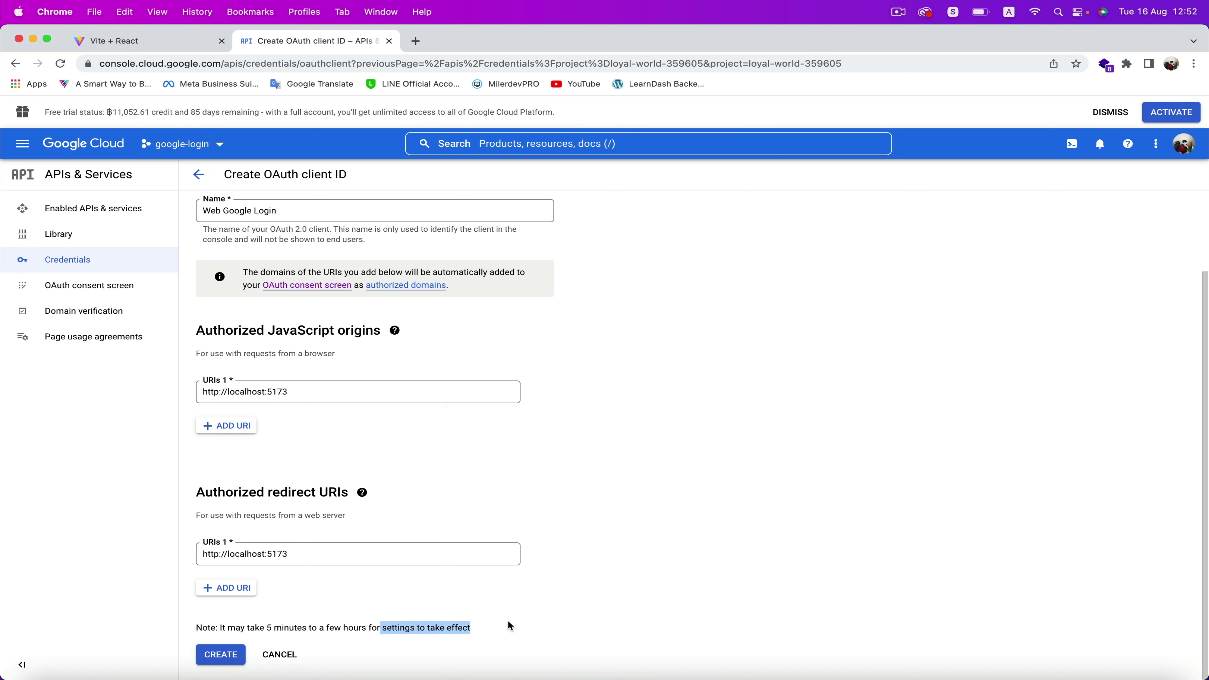
click(497, 623)
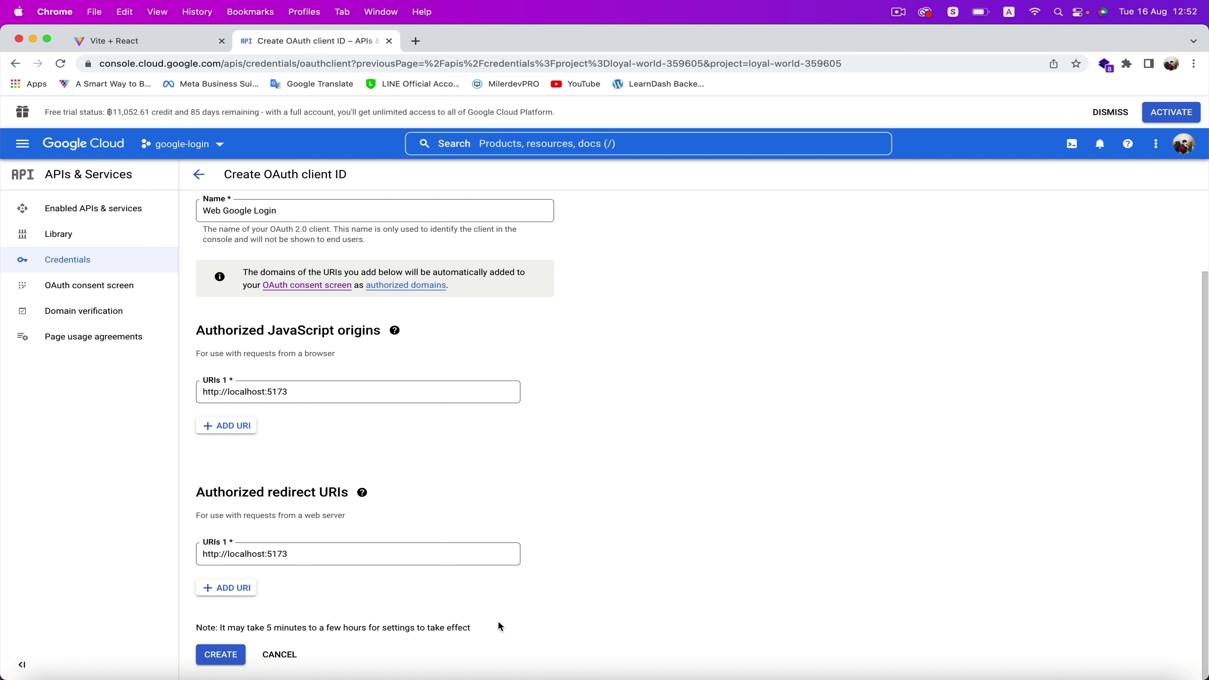
click(232, 656)
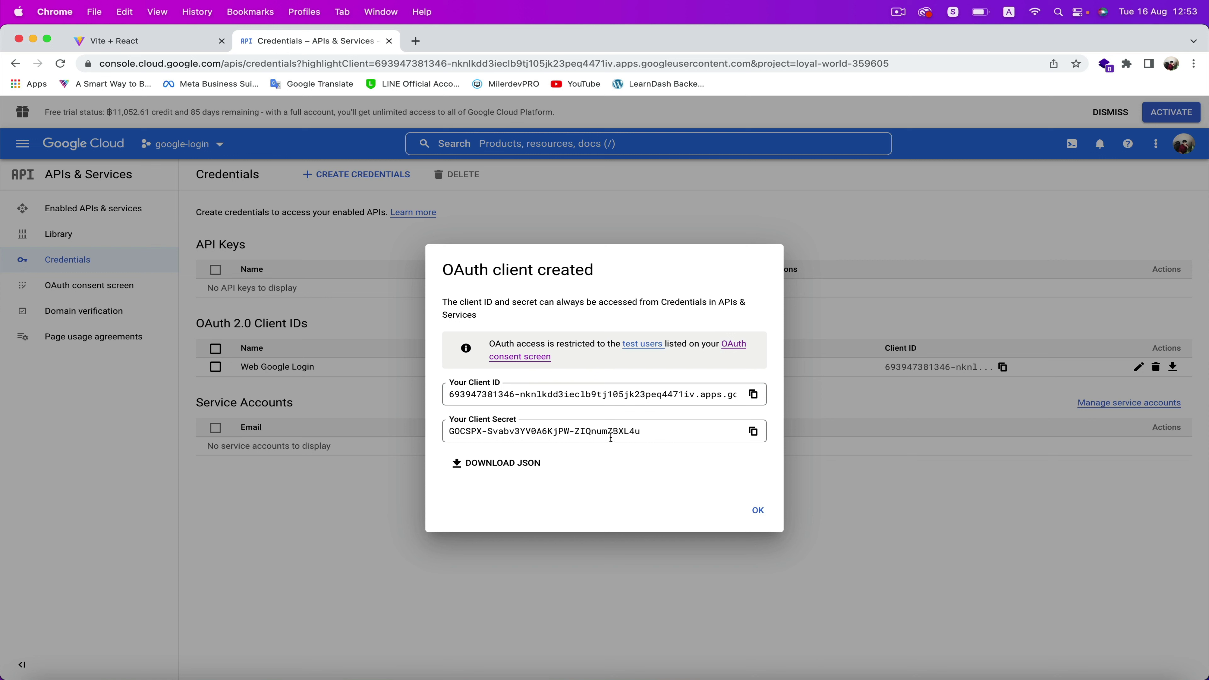
Dismiss the OAuth client created confirmation to return to the Credentials list
click(752, 512)
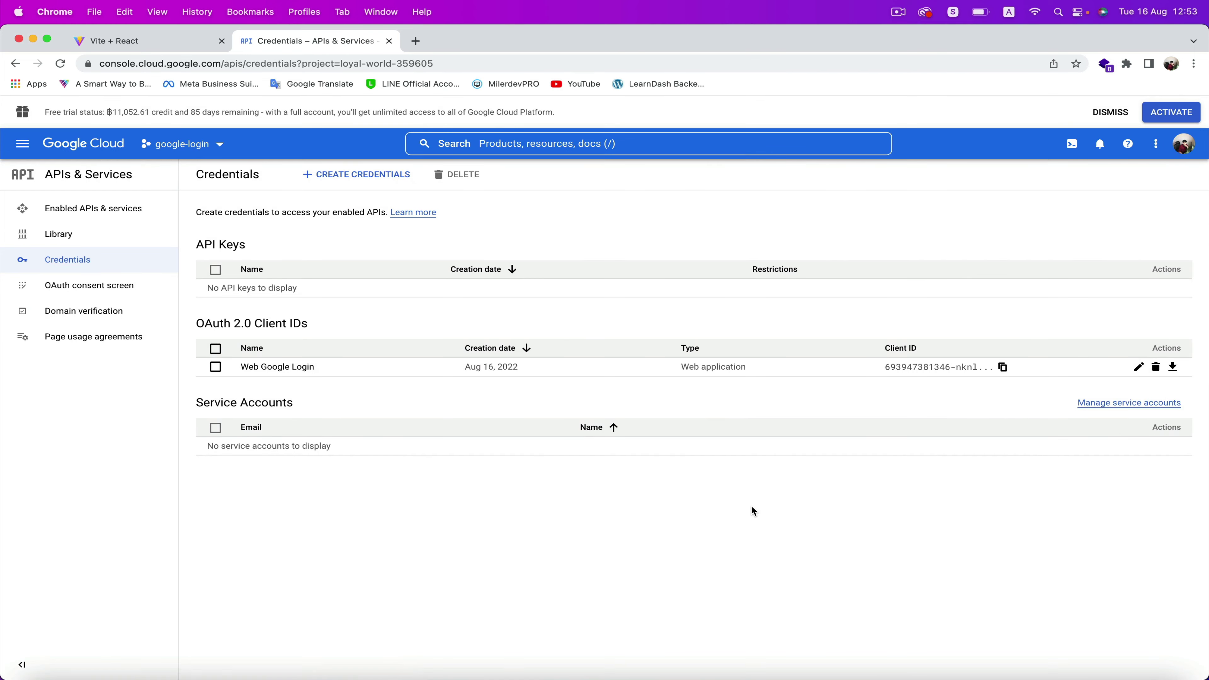